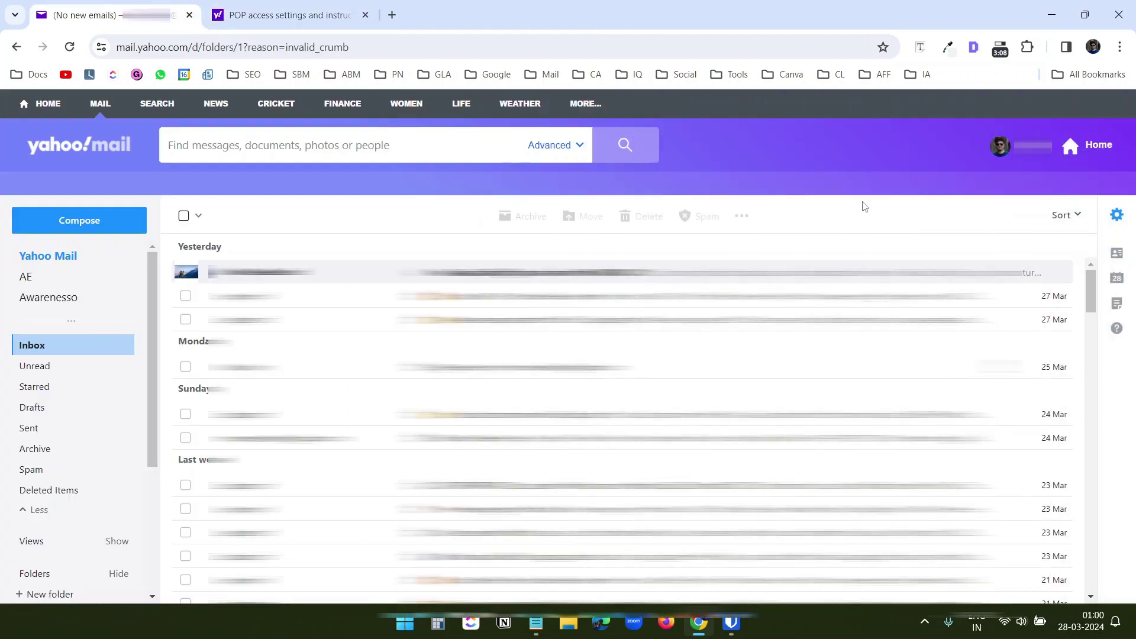
# Step: Go from the profile menu through Account info to the Yahoo Account Security settings
pyautogui.click(1021, 151)
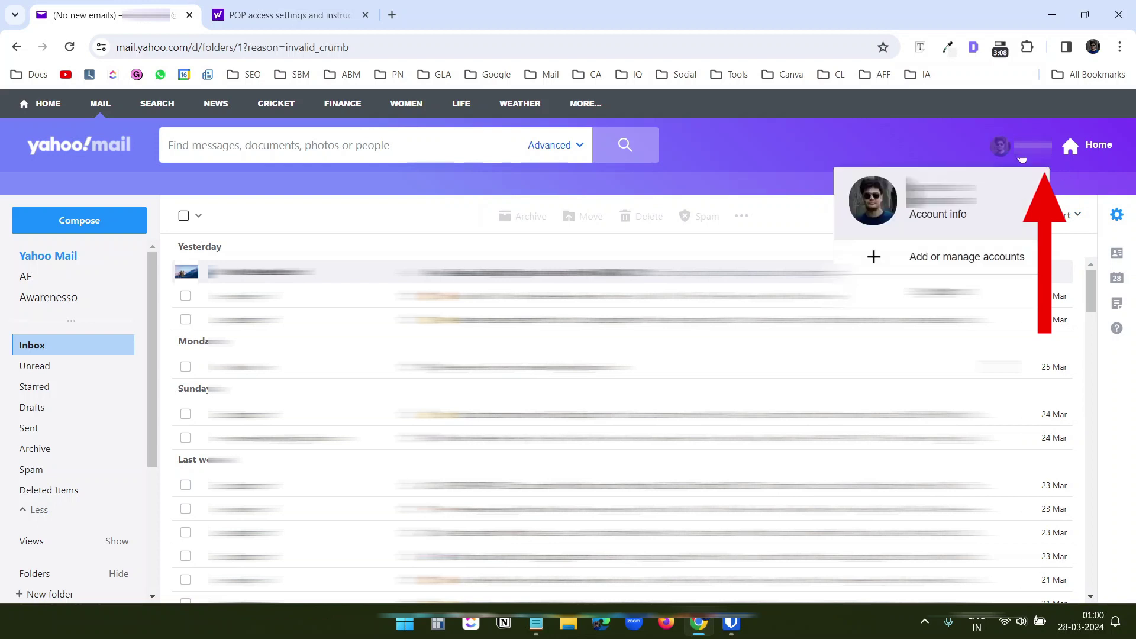
pyautogui.click(957, 218)
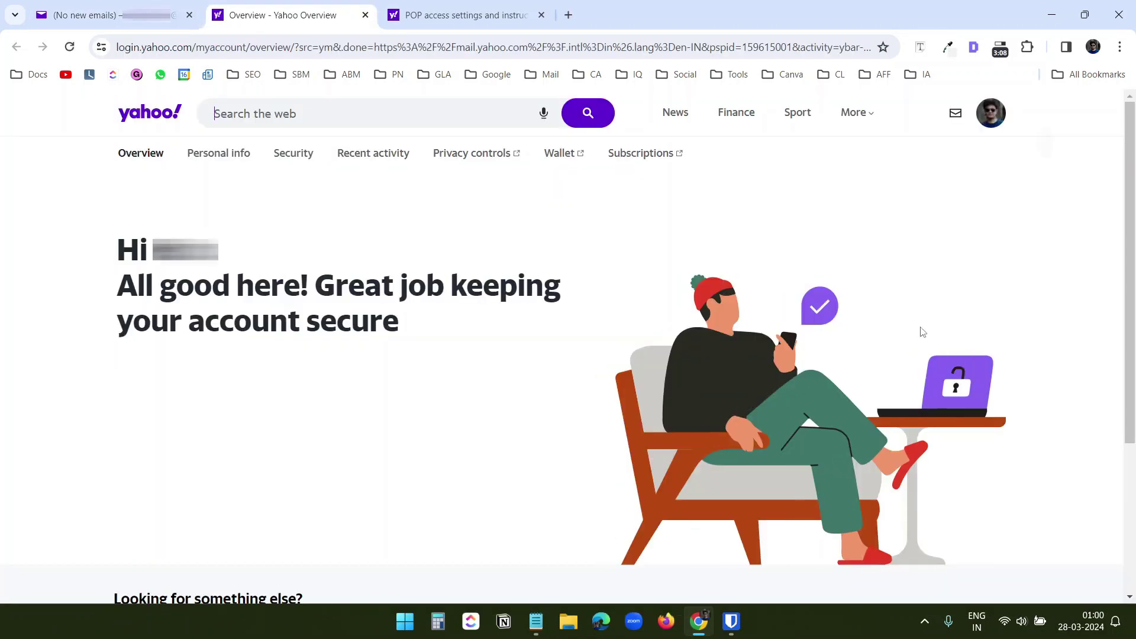
pyautogui.click(293, 155)
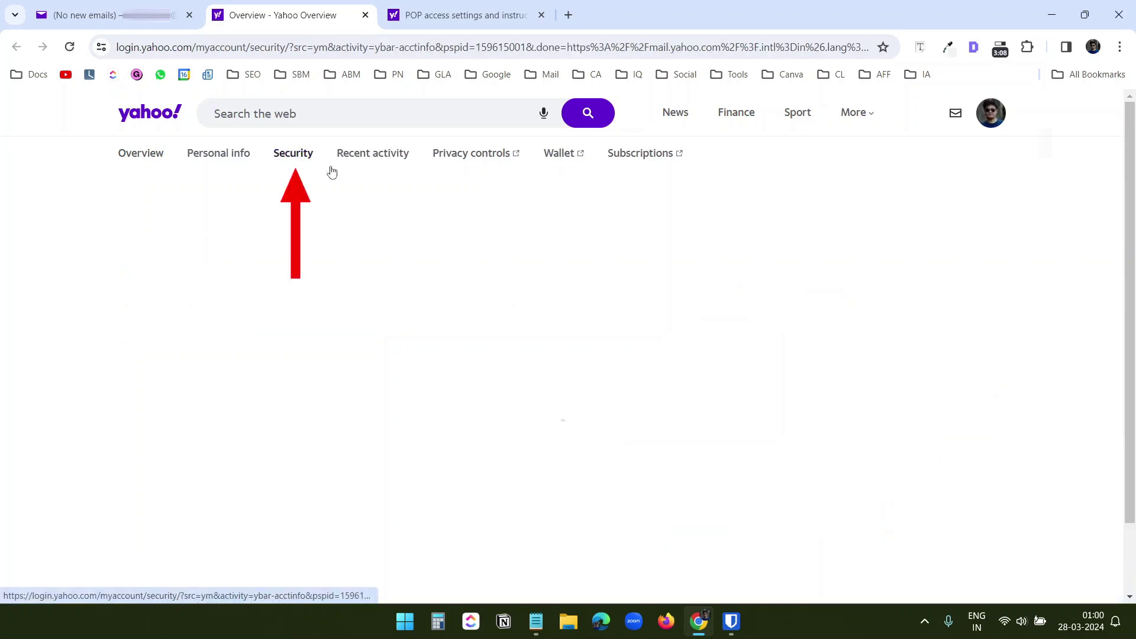
pyautogui.scroll(-3, 785, 255)
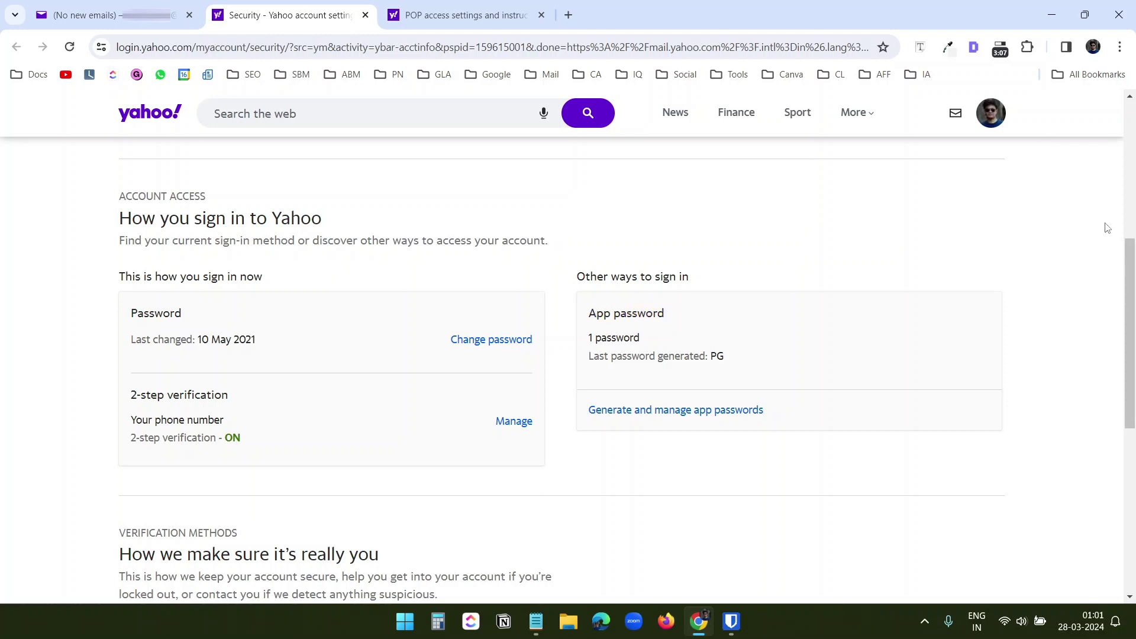
# Step: Generate a Yahoo app password named 'SMTP Video' and save a copy in a note
pyautogui.click(711, 411)
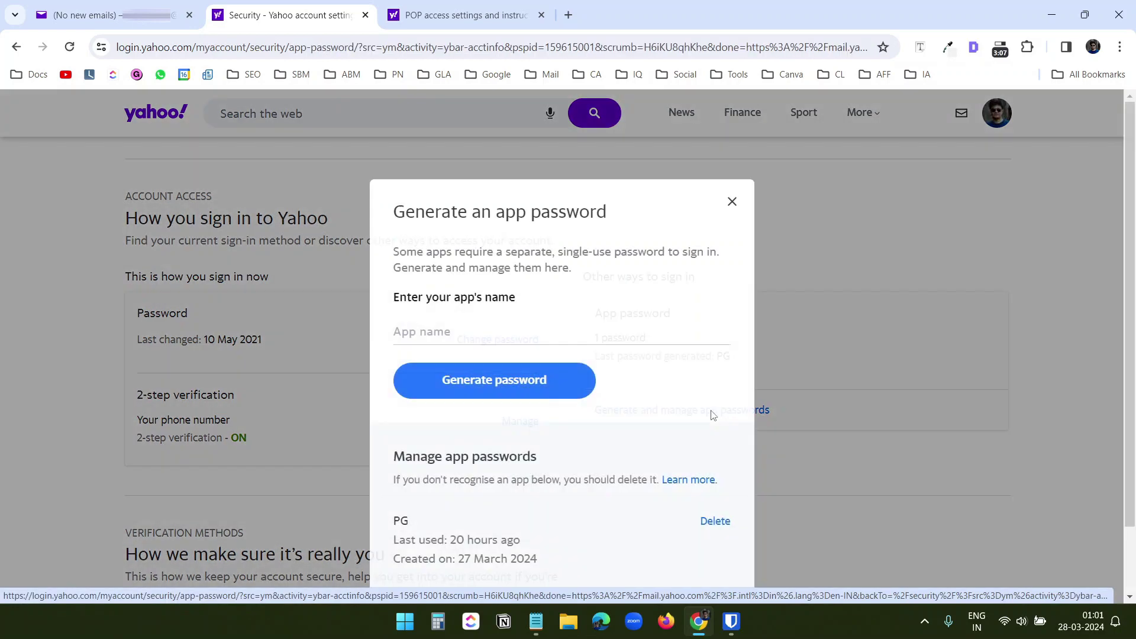
pyautogui.write('SMTP')
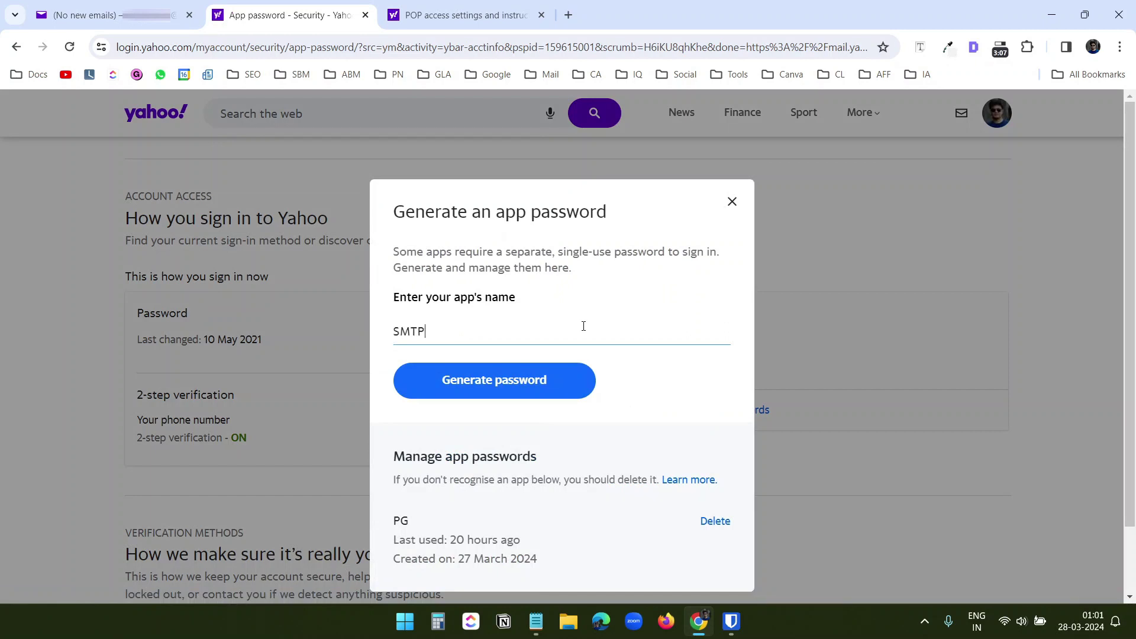
pyautogui.write(' Video')
pyautogui.click(527, 382)
pyautogui.scroll(-2, 527, 381)
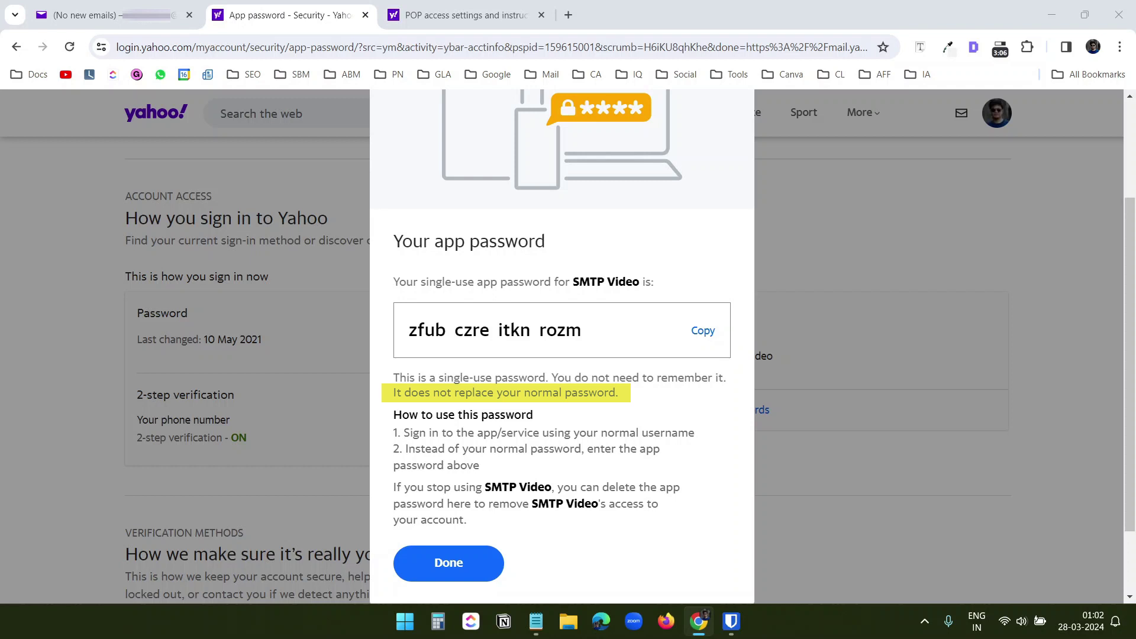
pyautogui.click(702, 332)
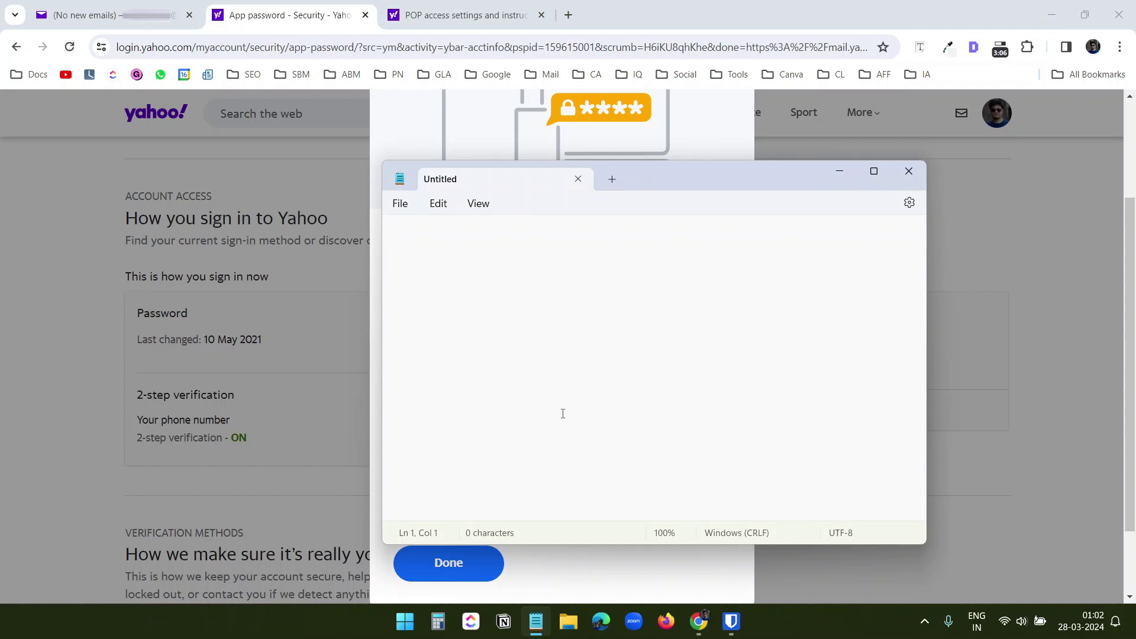
pyautogui.hotkey('ctrl', 'v')
pyautogui.hotkey('alt', 'Tab')
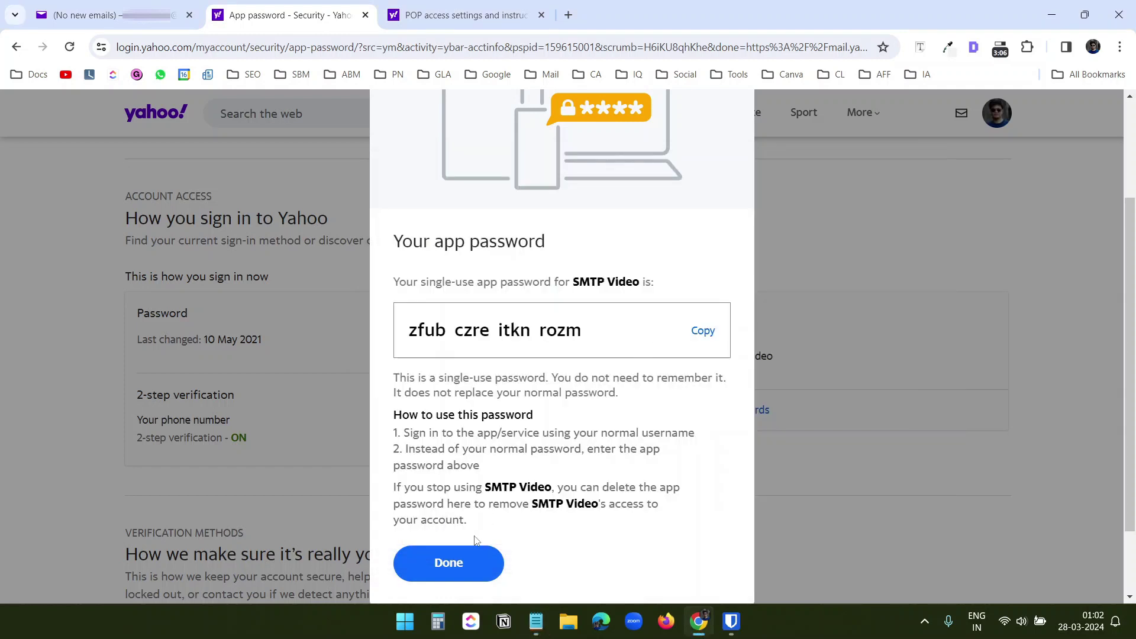
pyautogui.click(454, 569)
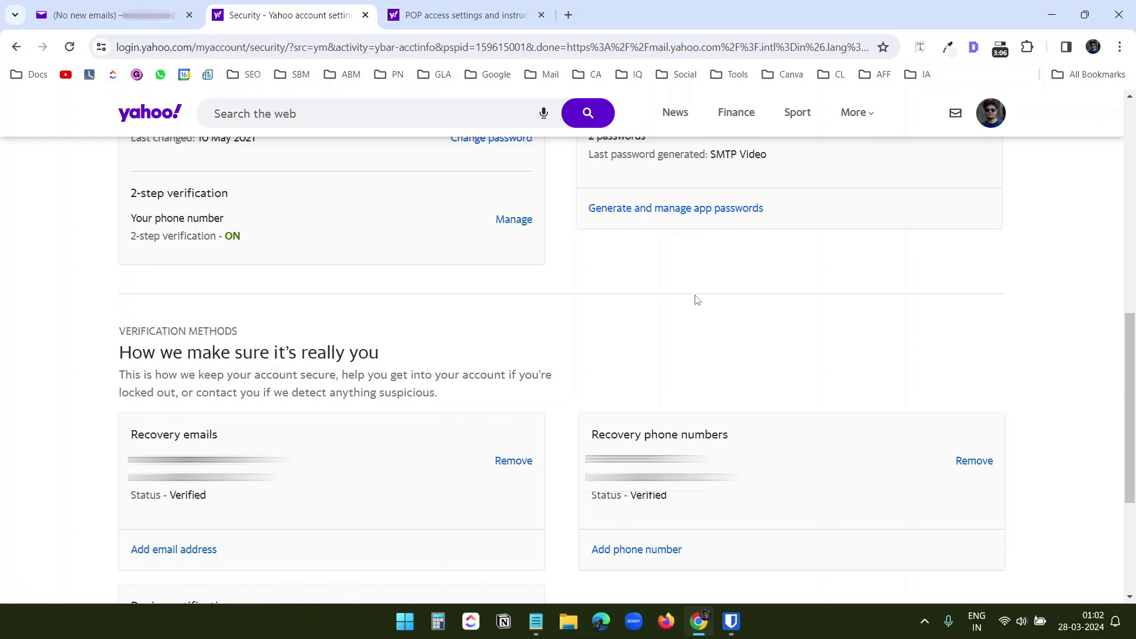
# Step: Reopen the Yahoo app password manager
pyautogui.click(699, 211)
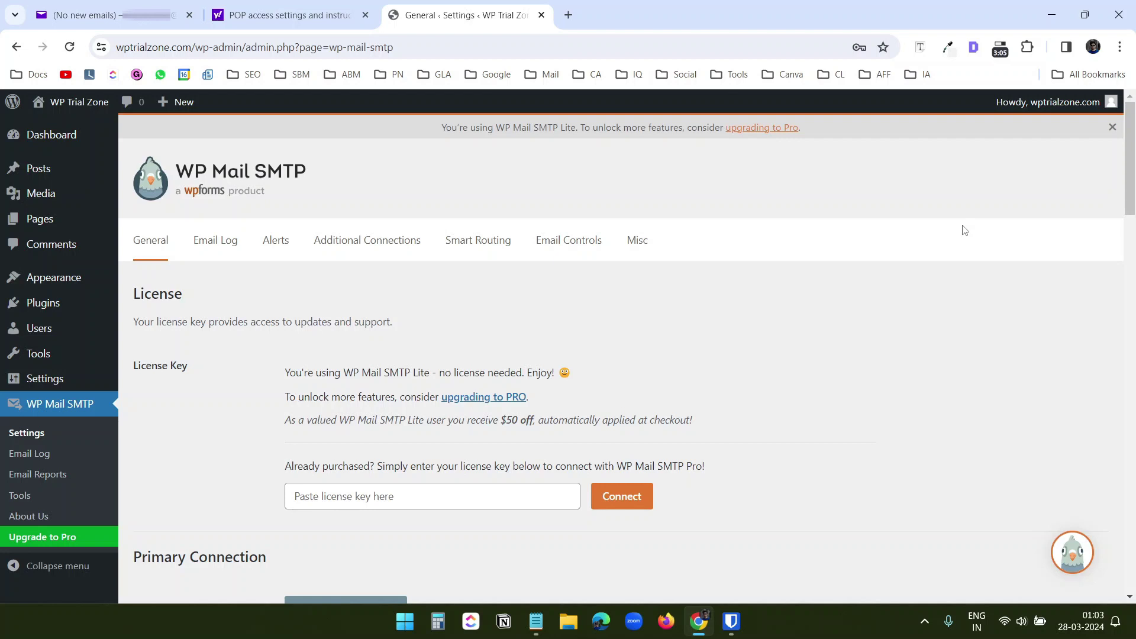
pyautogui.scroll(-3, 962, 230)
# Step: Set the Yahoo From Email and 'Yahoo Mail SMTP' From Name, force both, and enable Return Path
pyautogui.click(505, 407)
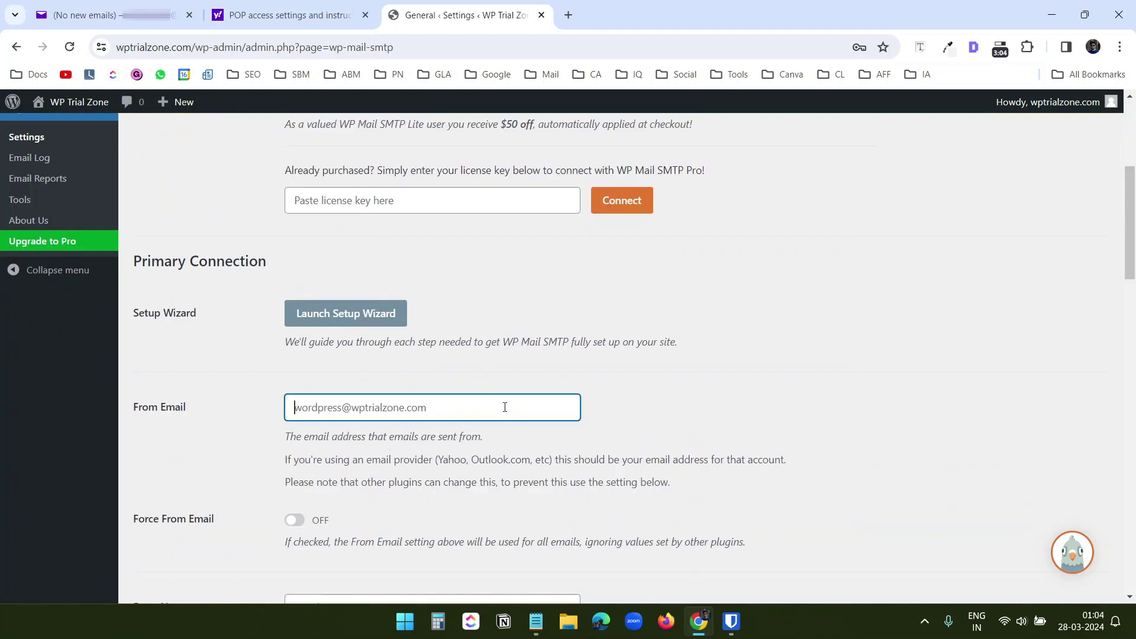
pyautogui.hotkey('ctrl', 'v')
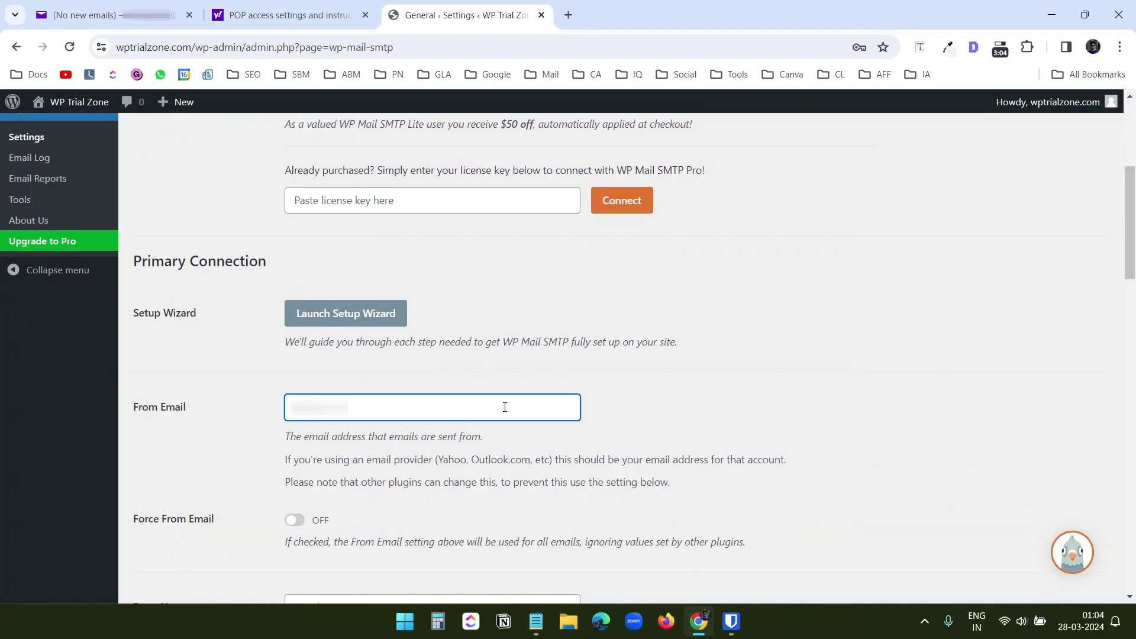
pyautogui.write('@yahoo.com')
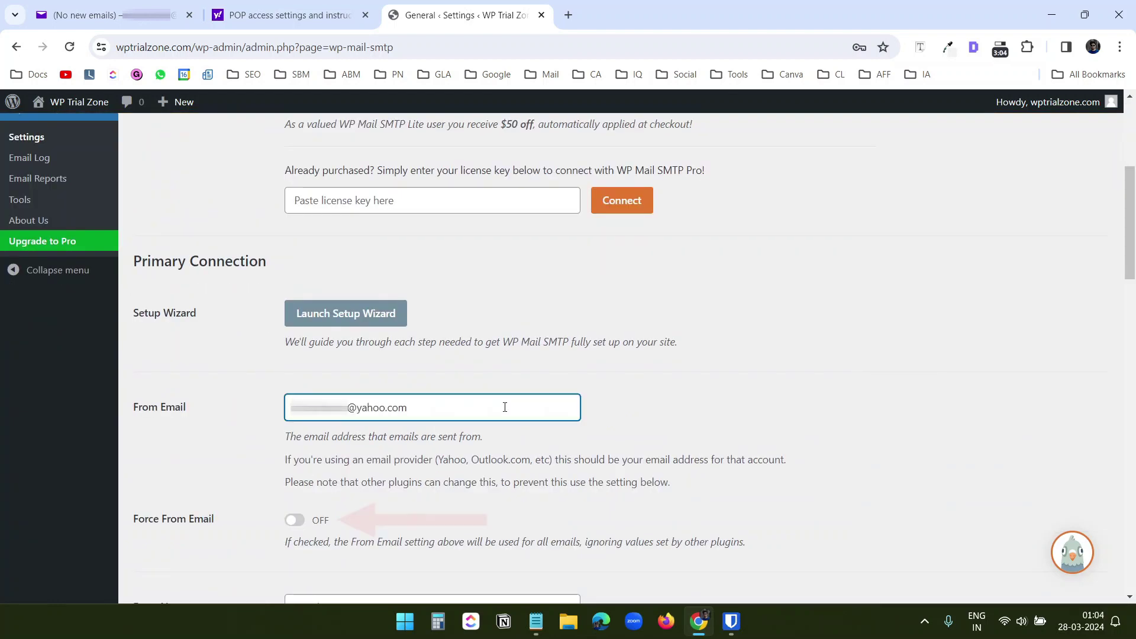
pyautogui.click(294, 520)
pyautogui.scroll(-4, 376, 238)
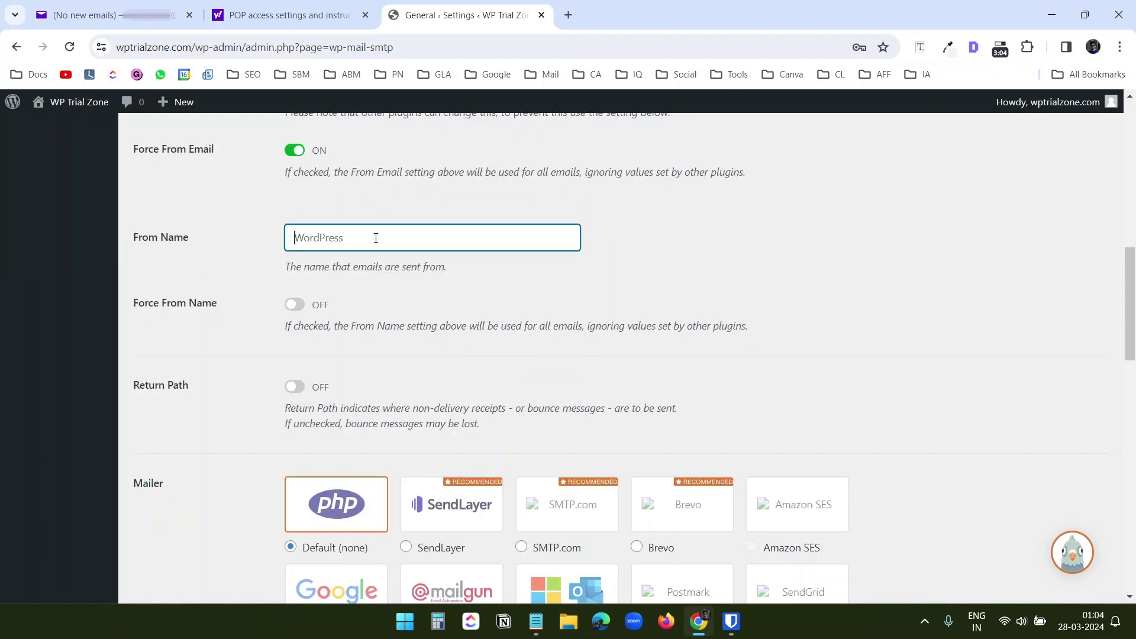
pyautogui.write('Yahoo Mai')
pyautogui.write('l SMTP')
pyautogui.click(294, 305)
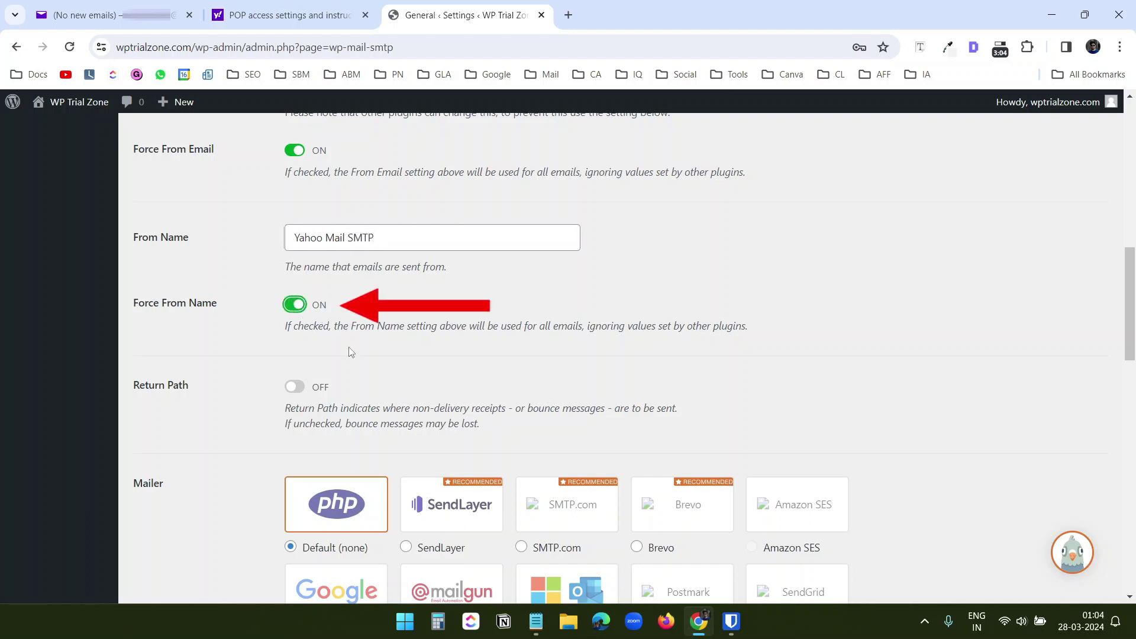
pyautogui.click(296, 388)
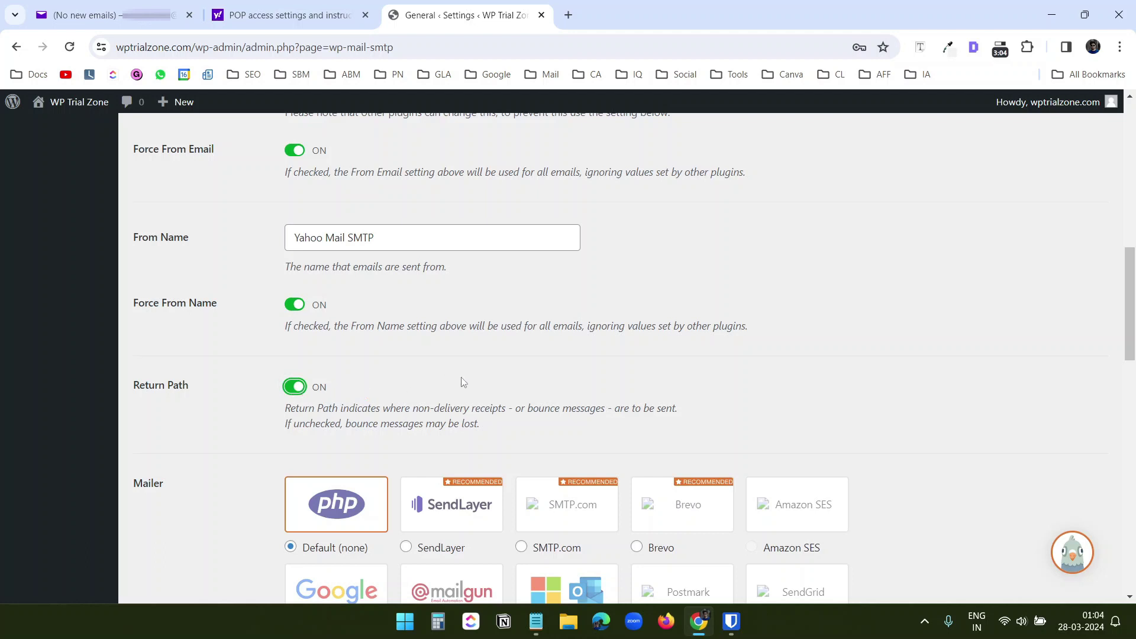
pyautogui.scroll(-3, 460, 383)
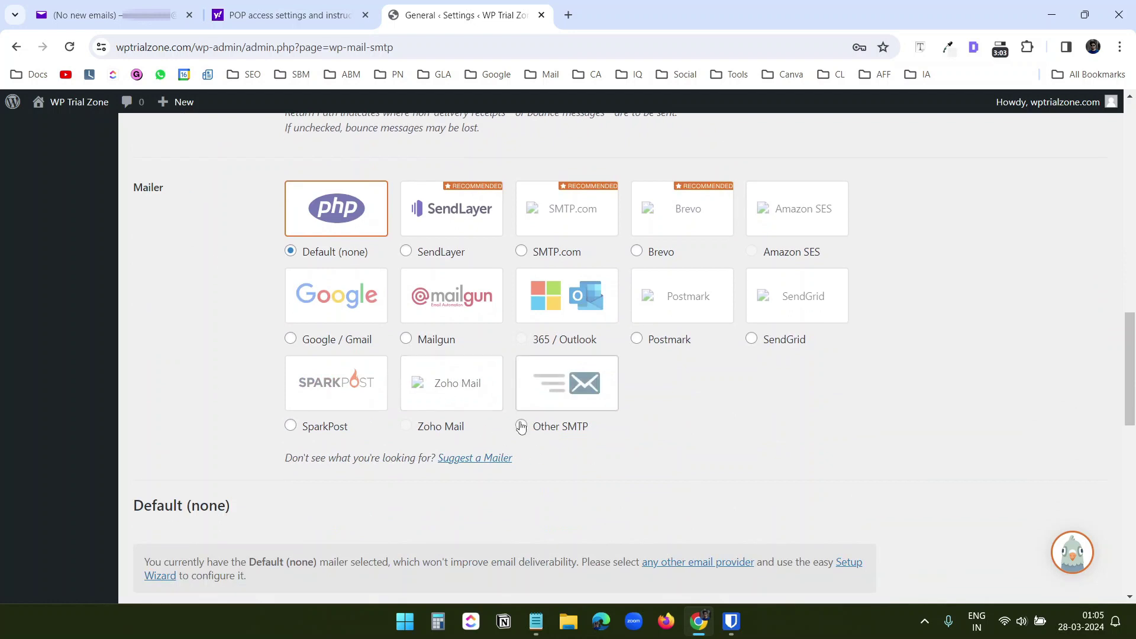
# Step: Choose the Other SMTP mailer with SMTP host smtp.mail.yahoo.com from Yahoo's help page
pyautogui.click(521, 426)
pyautogui.scroll(-3, 694, 424)
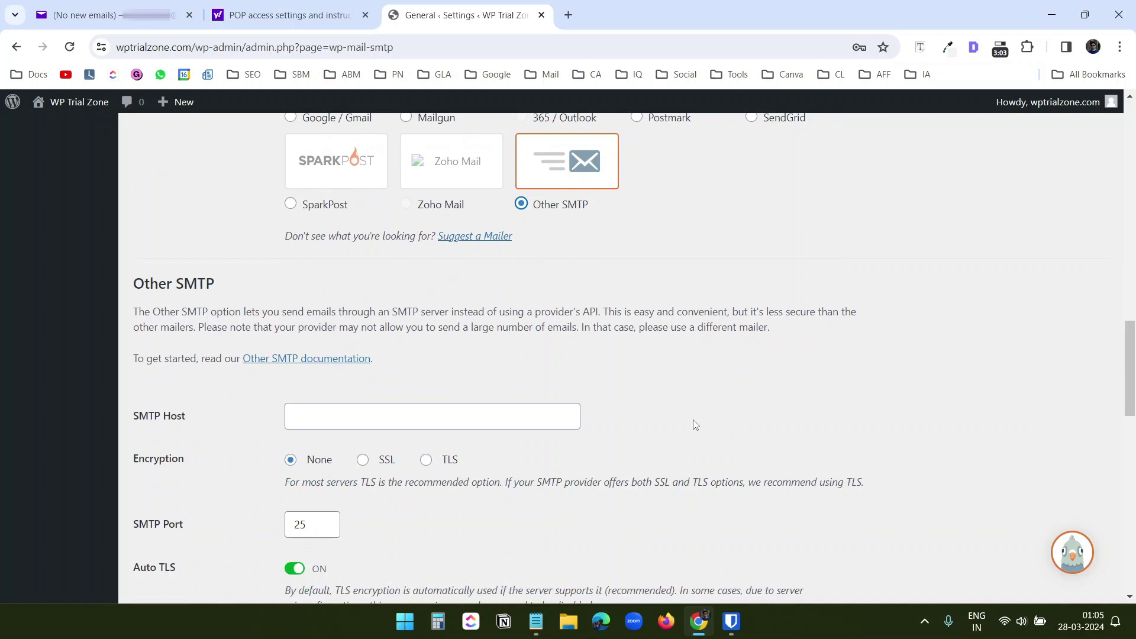
pyautogui.click(424, 267)
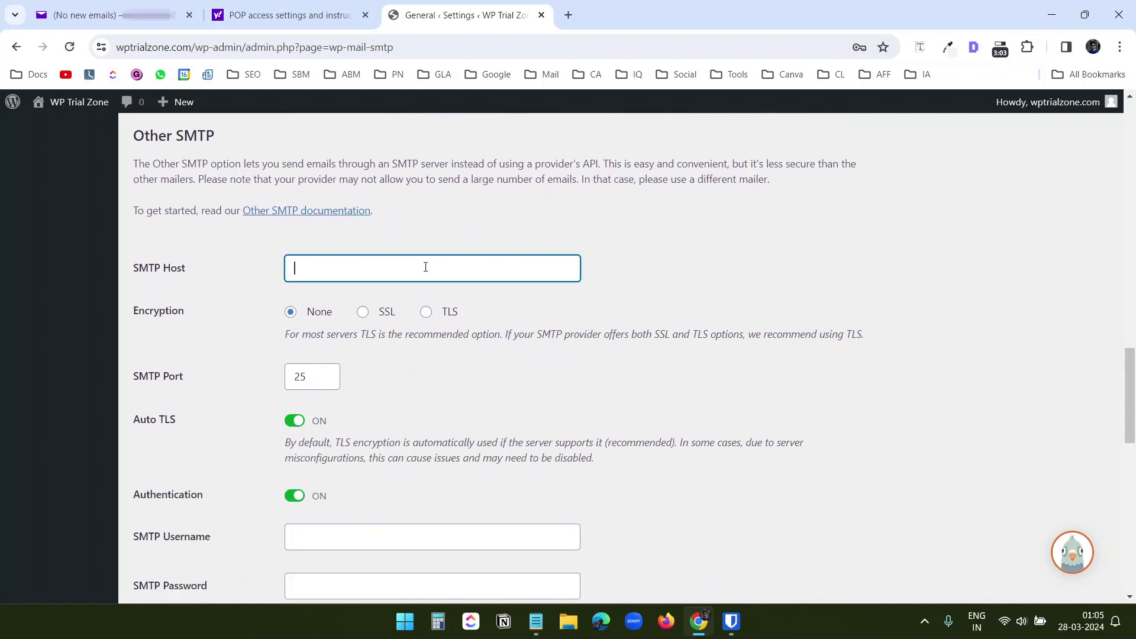
pyautogui.click(304, 7)
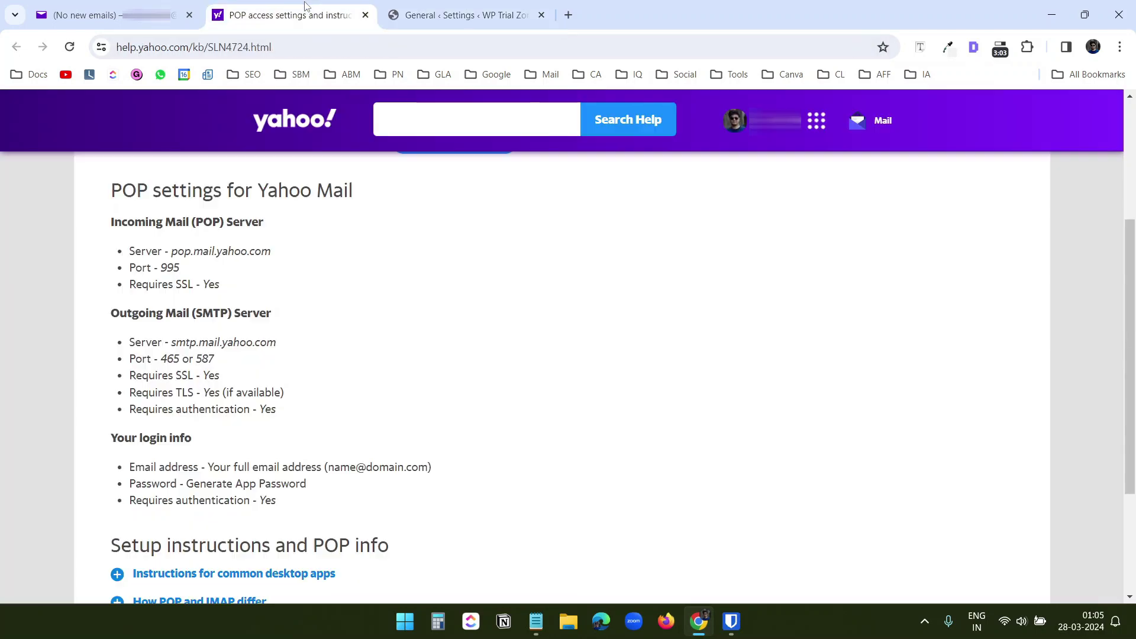
pyautogui.moveTo(296, 347); pyautogui.dragTo(170, 343)
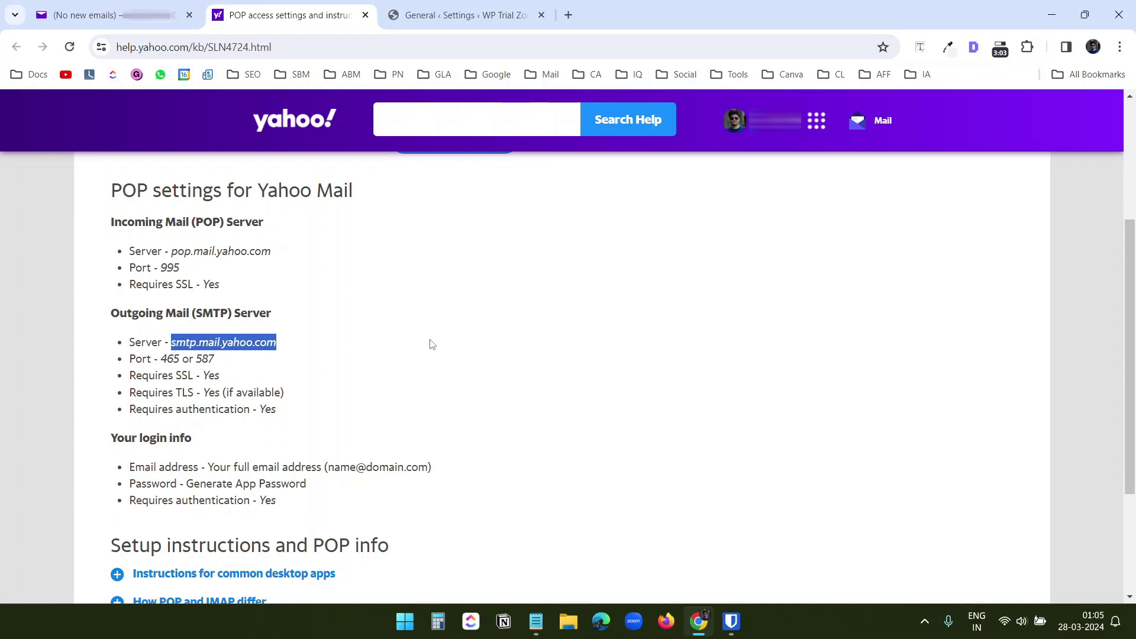
pyautogui.click(410, 9)
pyautogui.hotkey('ctrl', 'v')
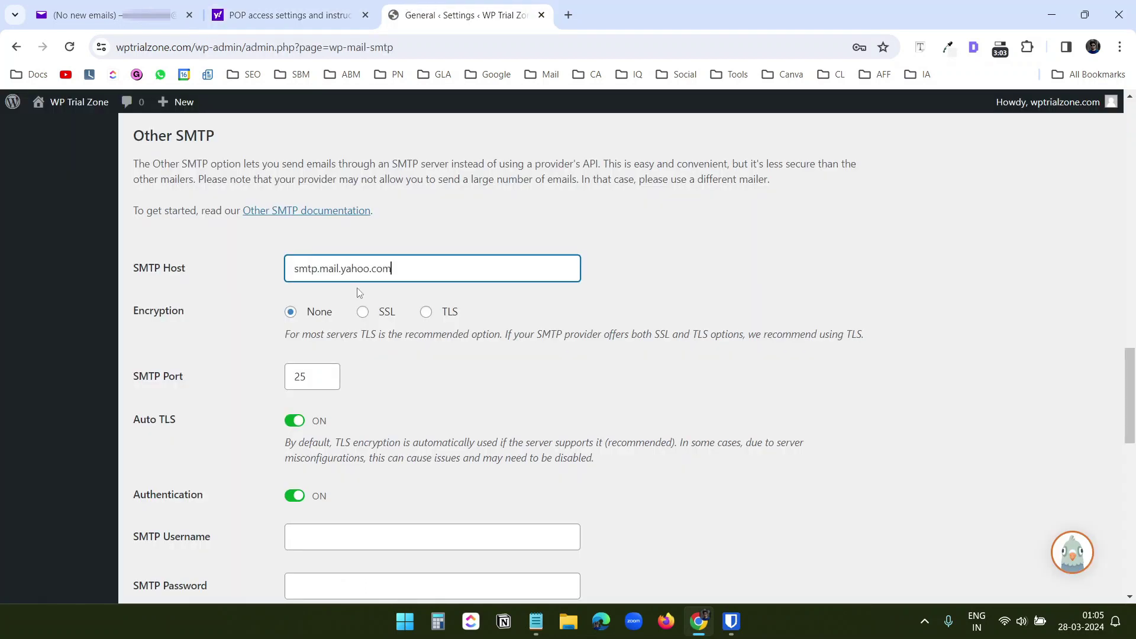
# Step: Set TLS encryption on port 587 and the Yahoo address as SMTP username
pyautogui.click(426, 313)
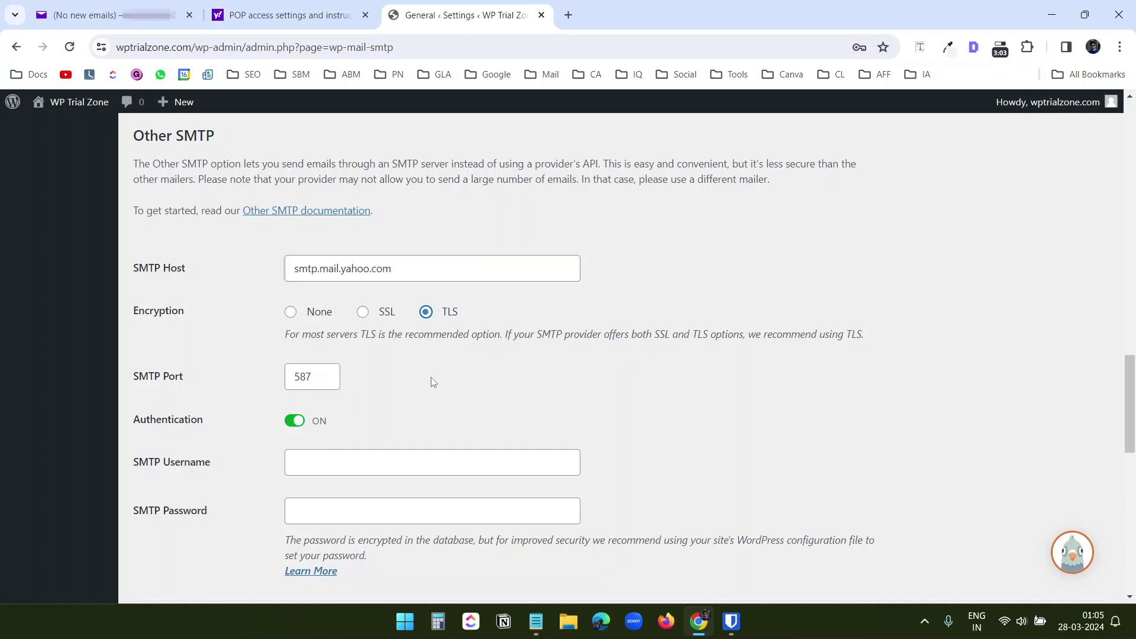
pyautogui.scroll(-1, 432, 381)
pyautogui.click(392, 383)
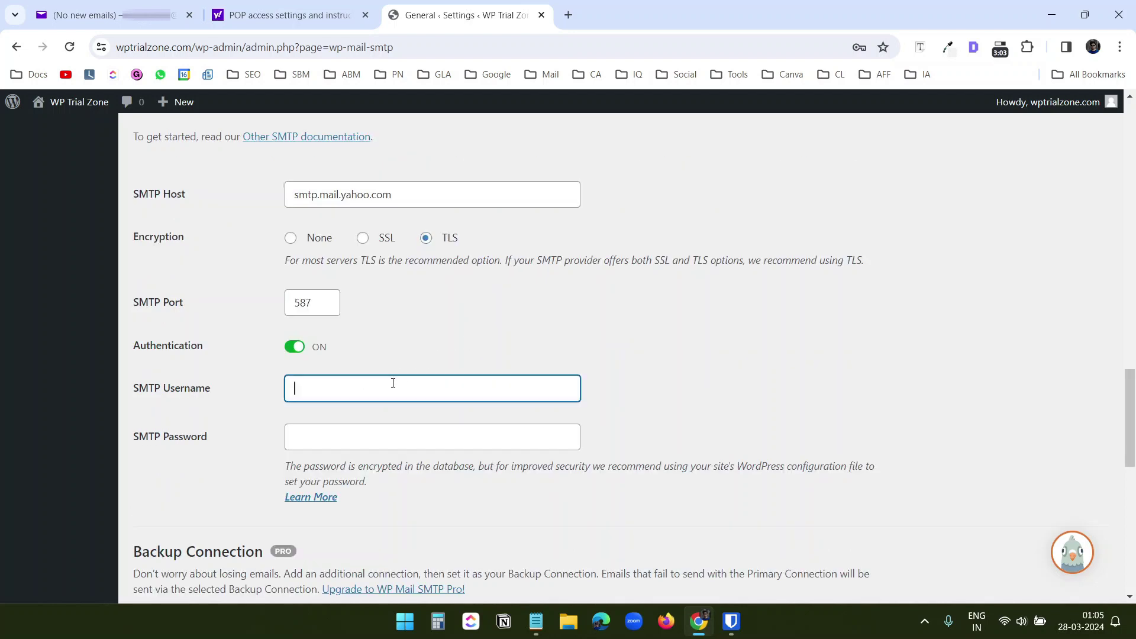
pyautogui.click(357, 436)
pyautogui.click(370, 397)
pyautogui.hotkey('ctrl', 'v')
pyautogui.write('@yah')
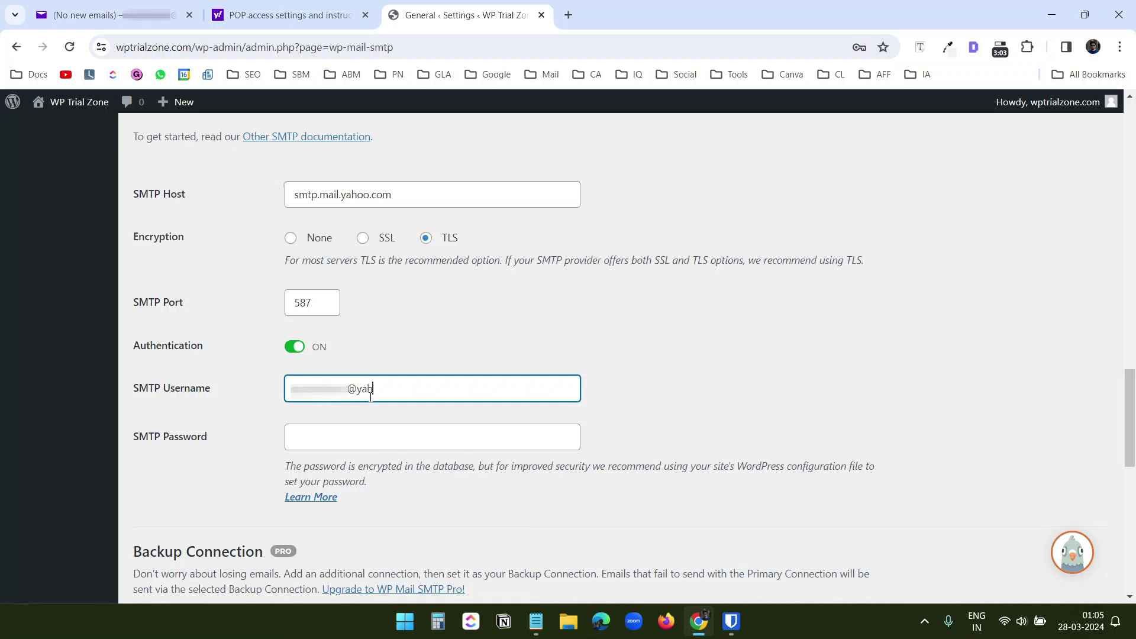
pyautogui.write('oo.com')
# Step: Enter the saved Yahoo app password as the SMTP Password
pyautogui.click(536, 622)
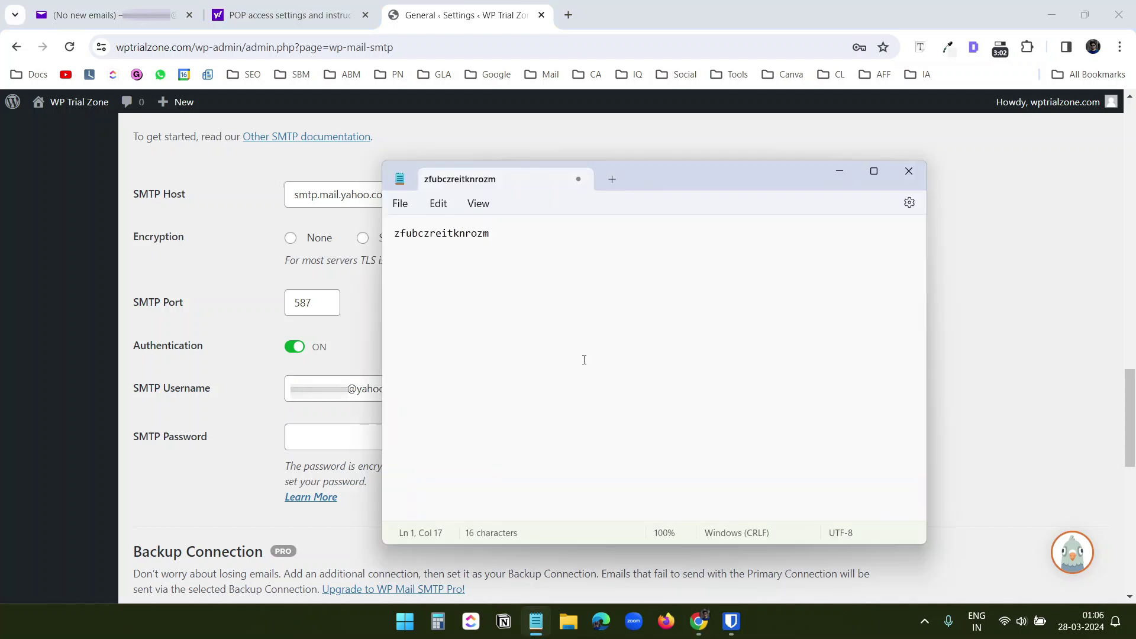
pyautogui.hotkey('ctrl', 'a')
pyautogui.click(970, 364)
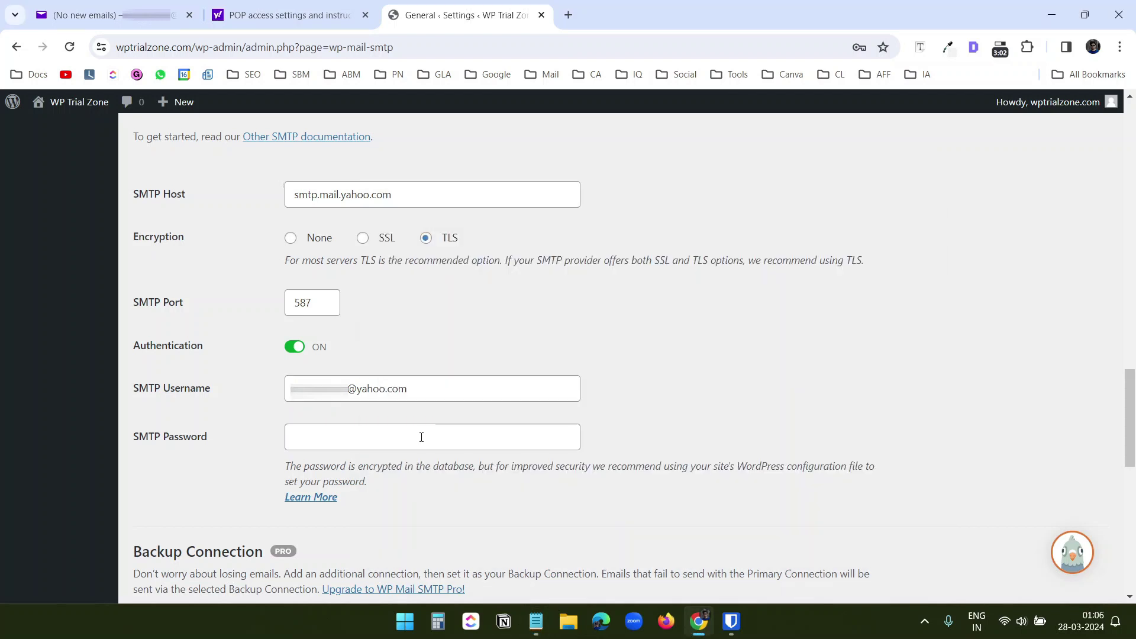
pyautogui.click(419, 435)
pyautogui.hotkey('ctrl', 'v')
pyautogui.scroll(-3, 696, 410)
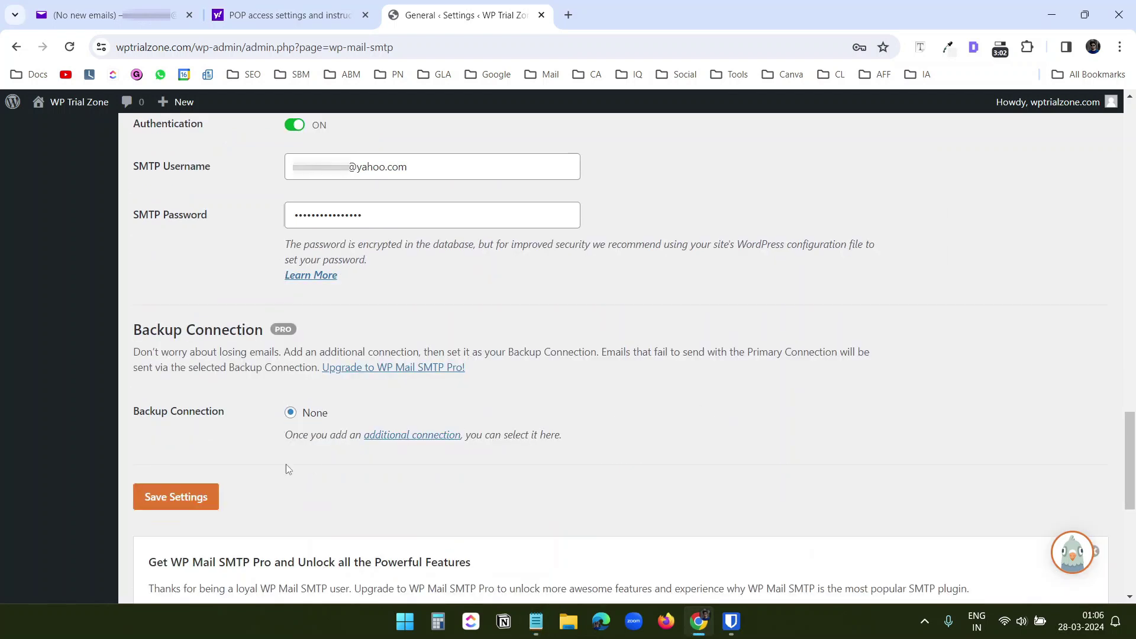
# Step: Save the SMTP settings and send a test email to the Gmail address
pyautogui.click(205, 499)
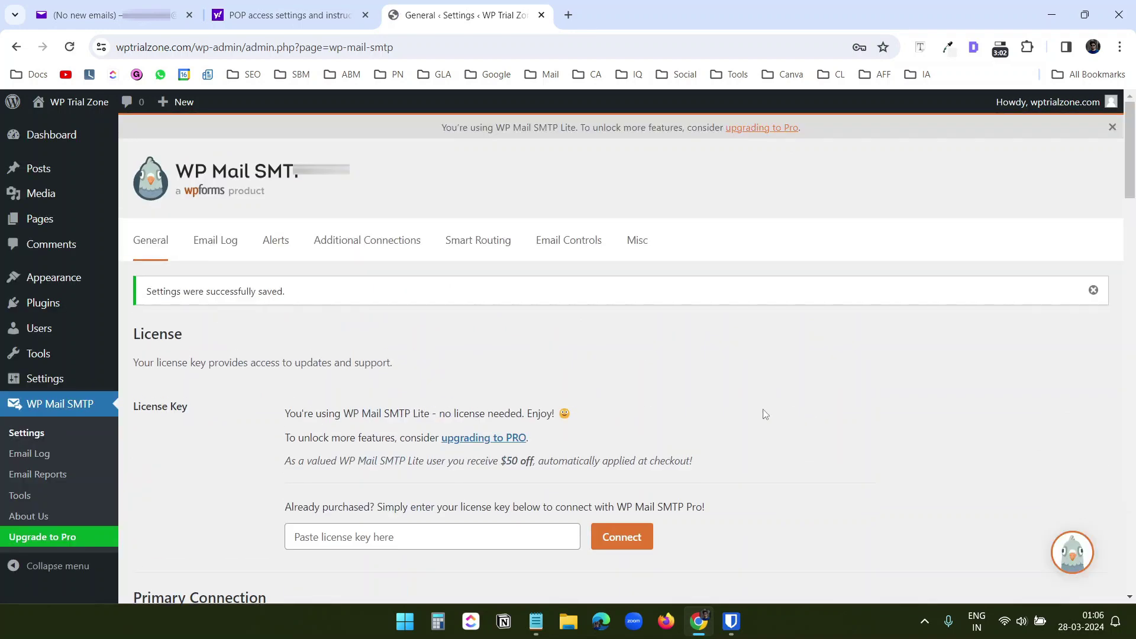
pyautogui.click(30, 499)
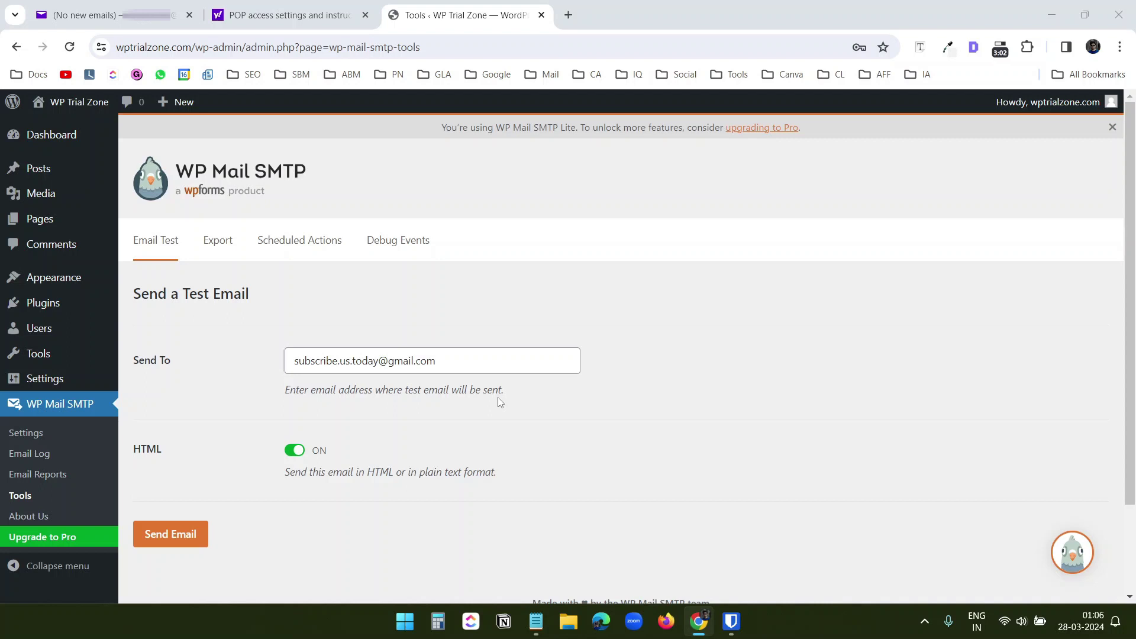
pyautogui.click(188, 535)
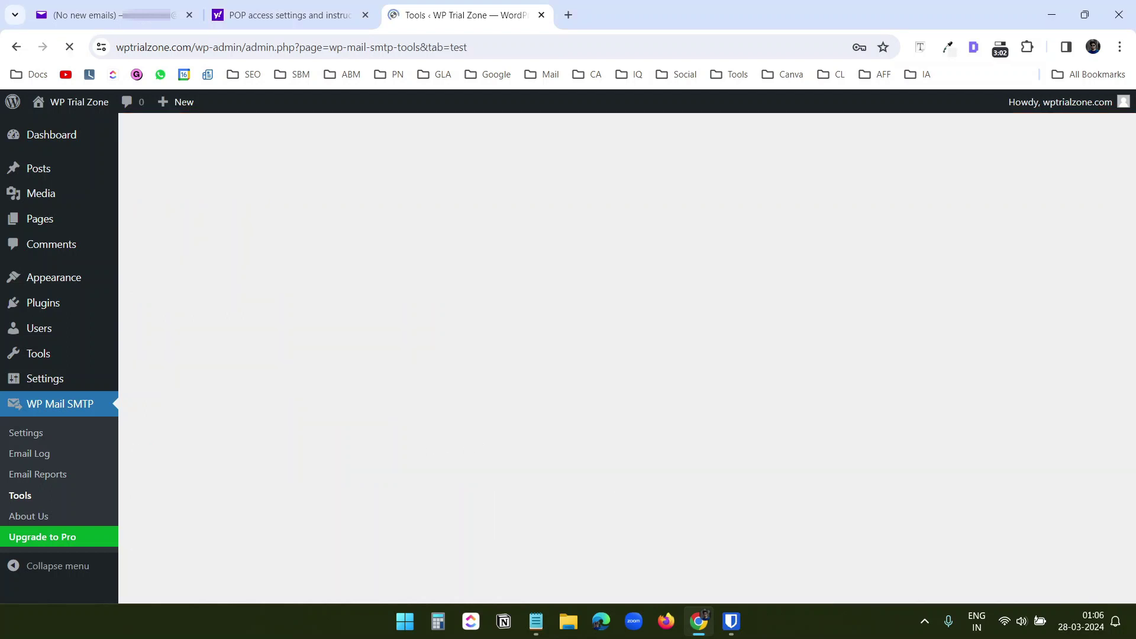
pyautogui.scroll(-1, 901, 395)
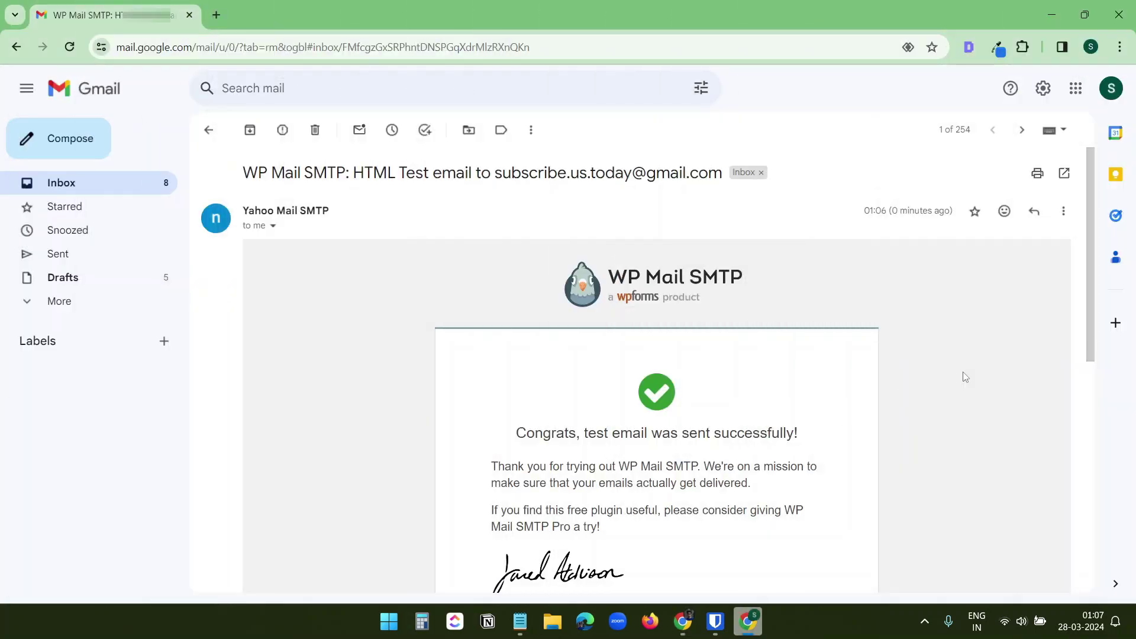
pyautogui.click(273, 225)
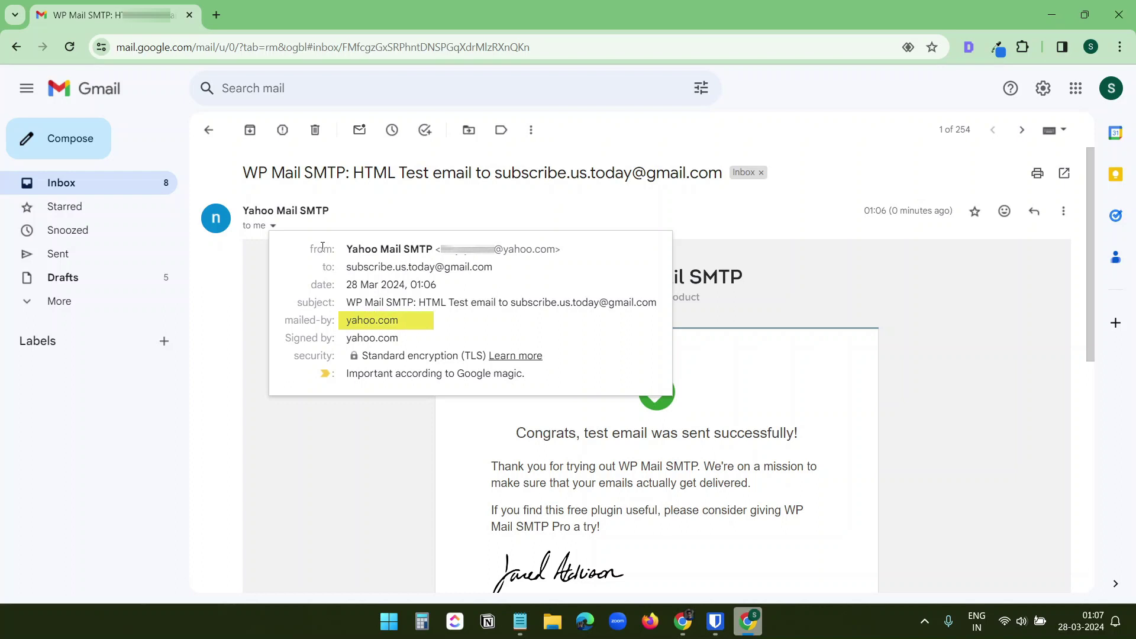
pyautogui.click(944, 353)
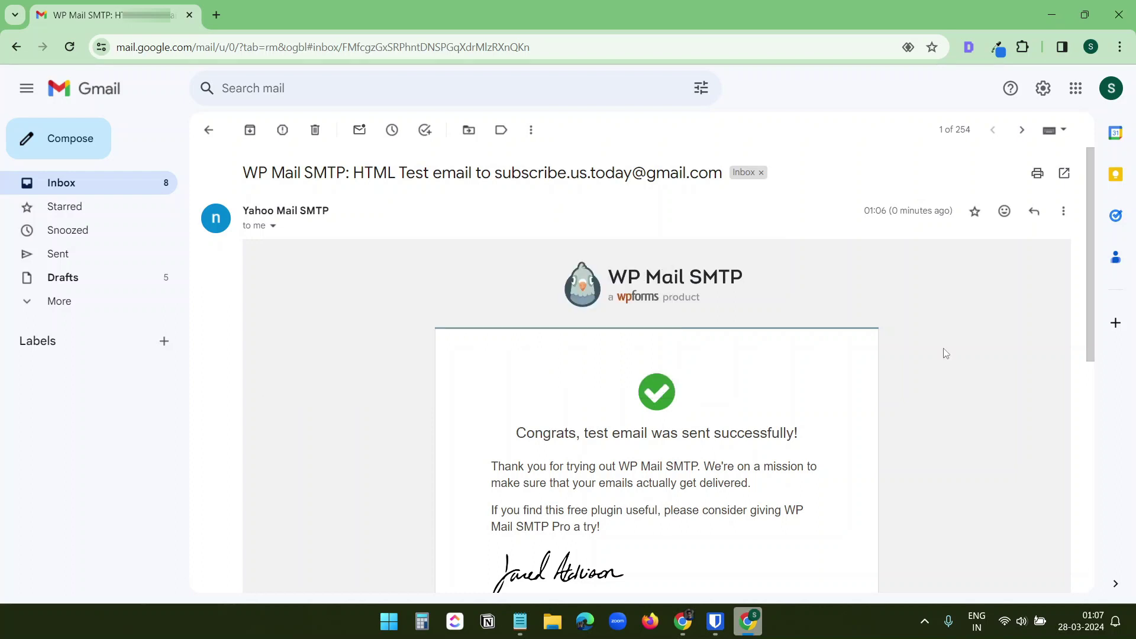
# Step: Switch to Yahoo Mail to view the 'Your app password was used to sign in' alert
pyautogui.click(683, 621)
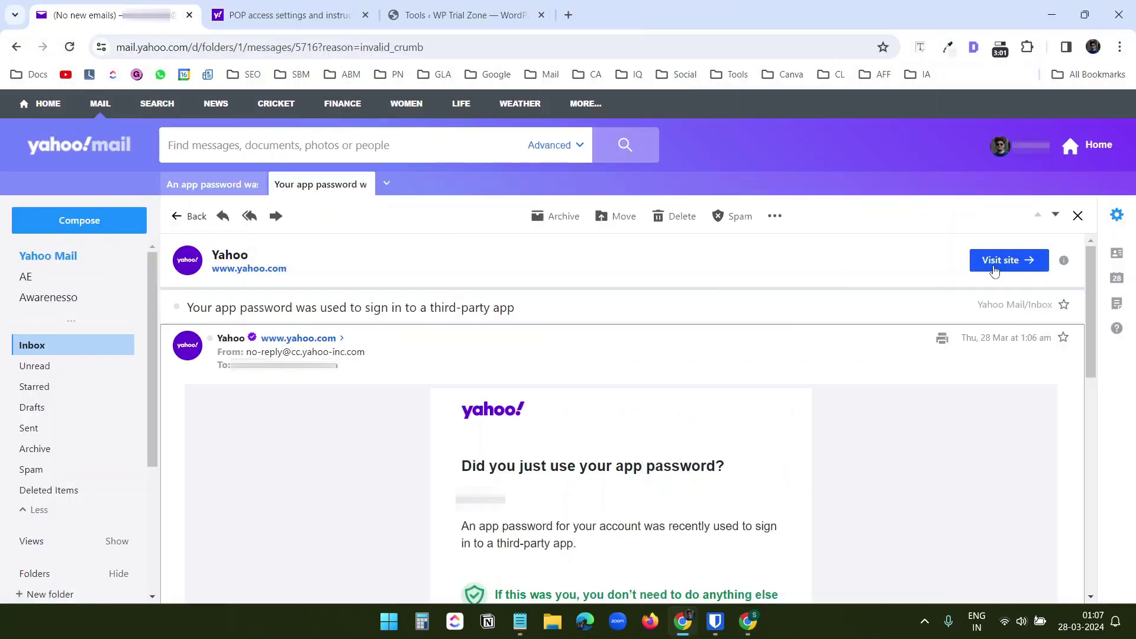